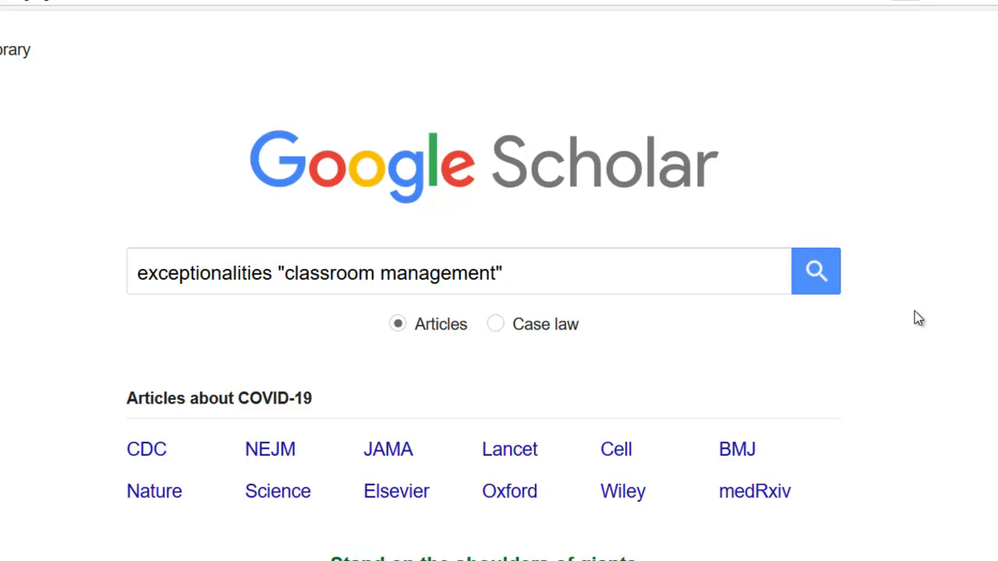
Search for exceptionalities "classroom management" and restrict the results to a custom year range of 2010 to 2020.
{"action": "key", "text": "Return"}
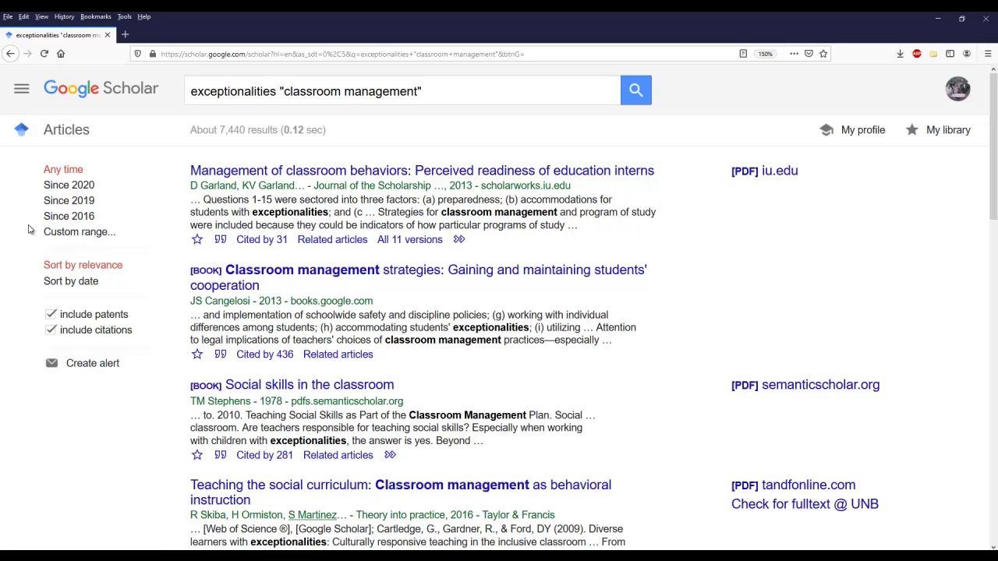
{"action": "left_click", "coordinate": [62, 236]}
{"action": "left_click", "coordinate": [65, 253]}
{"action": "type", "text": "2010"}
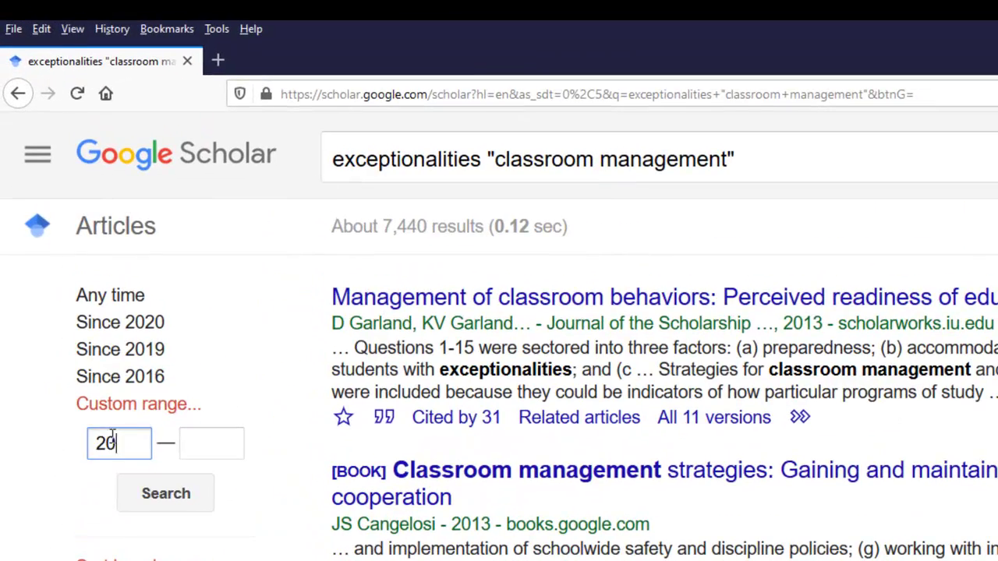
{"action": "left_click", "coordinate": [191, 446]}
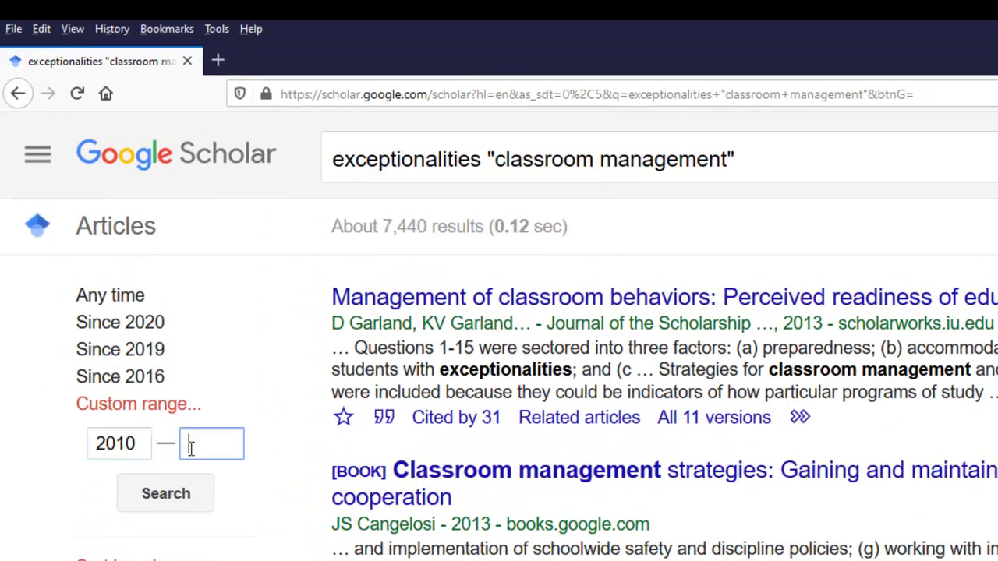
{"action": "type", "text": "2020"}
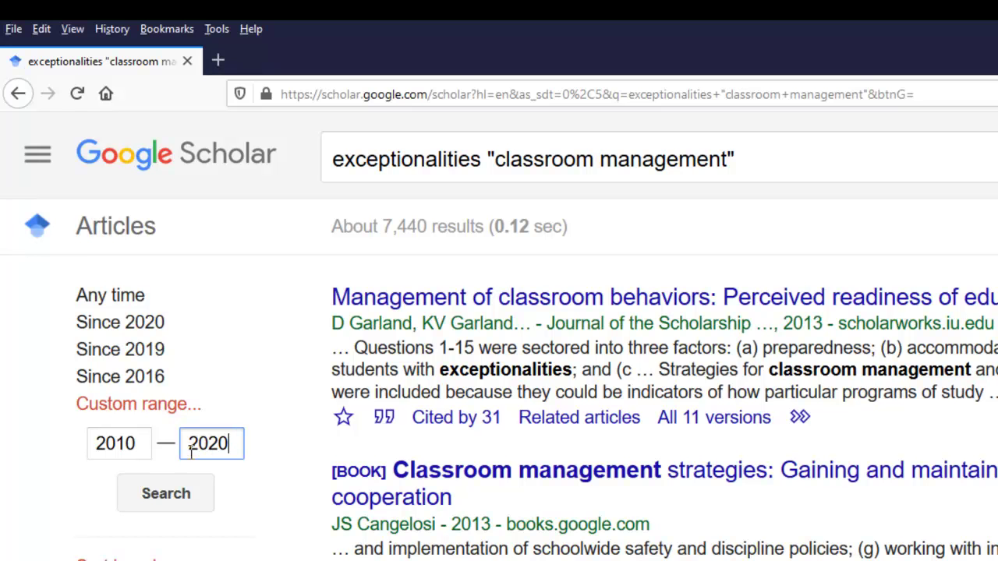
{"action": "left_click", "coordinate": [180, 496]}
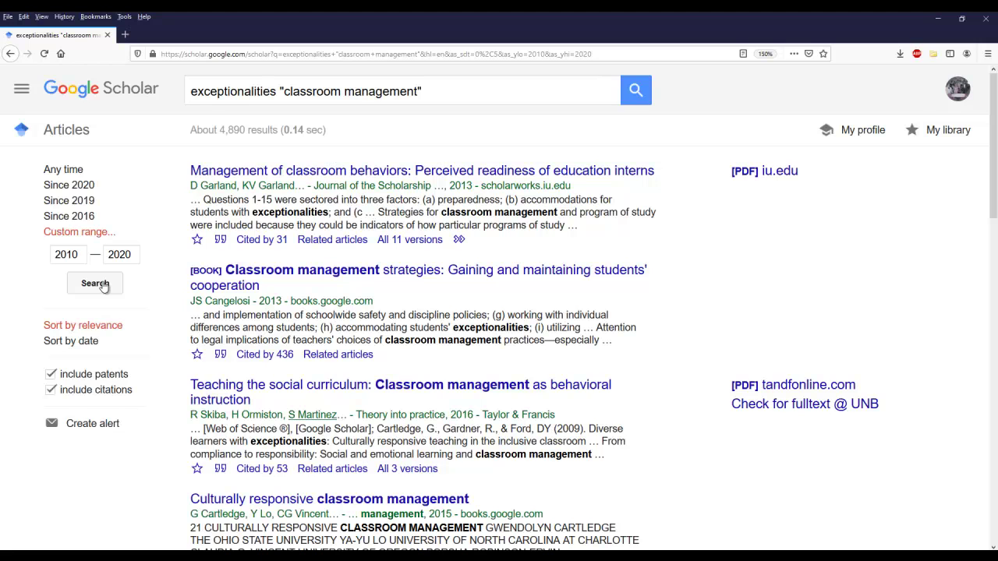
Add Canada to the end of the search query and run the search again.
{"action": "left_click", "coordinate": [427, 100]}
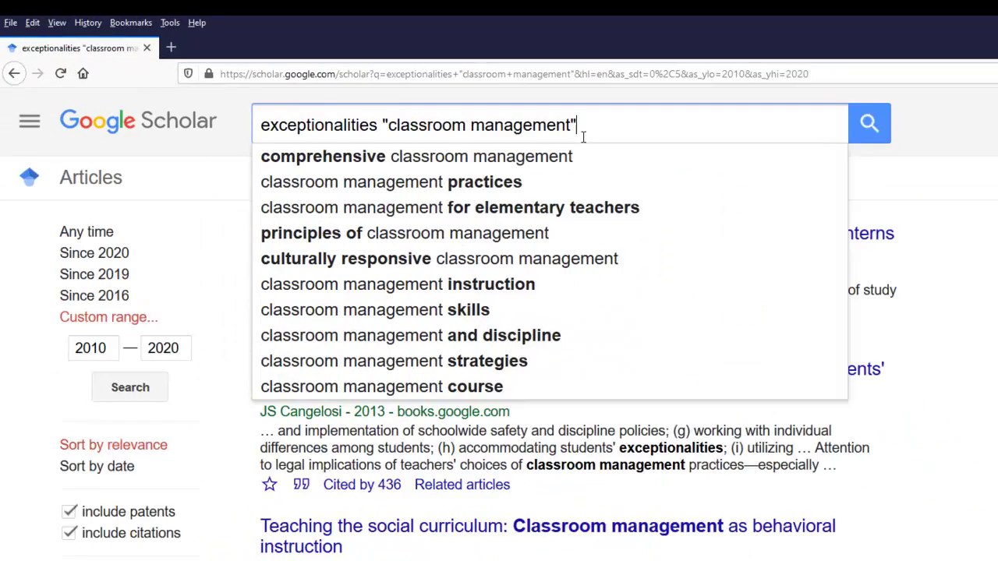
{"action": "type", "text": "Canada"}
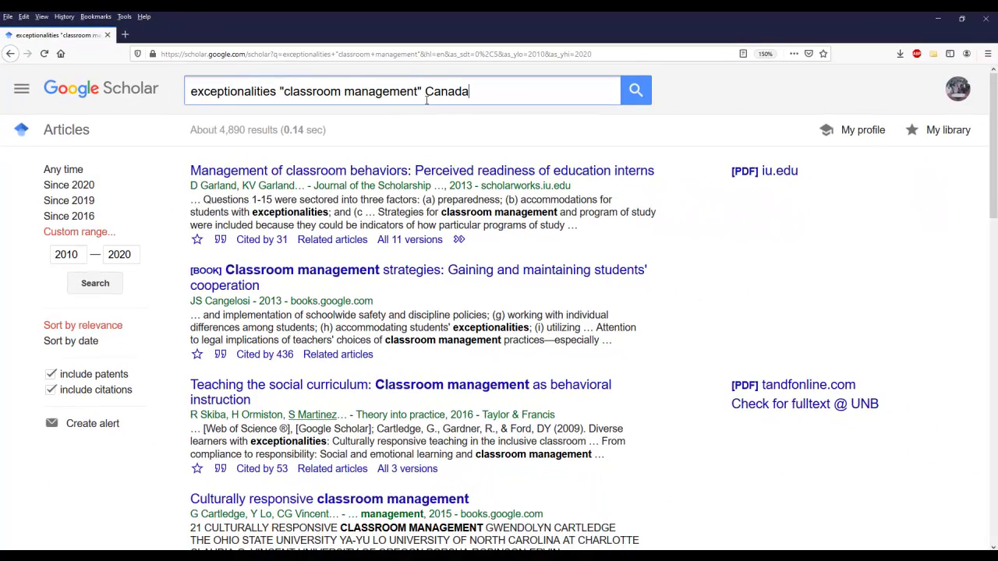
{"action": "left_click", "coordinate": [633, 95]}
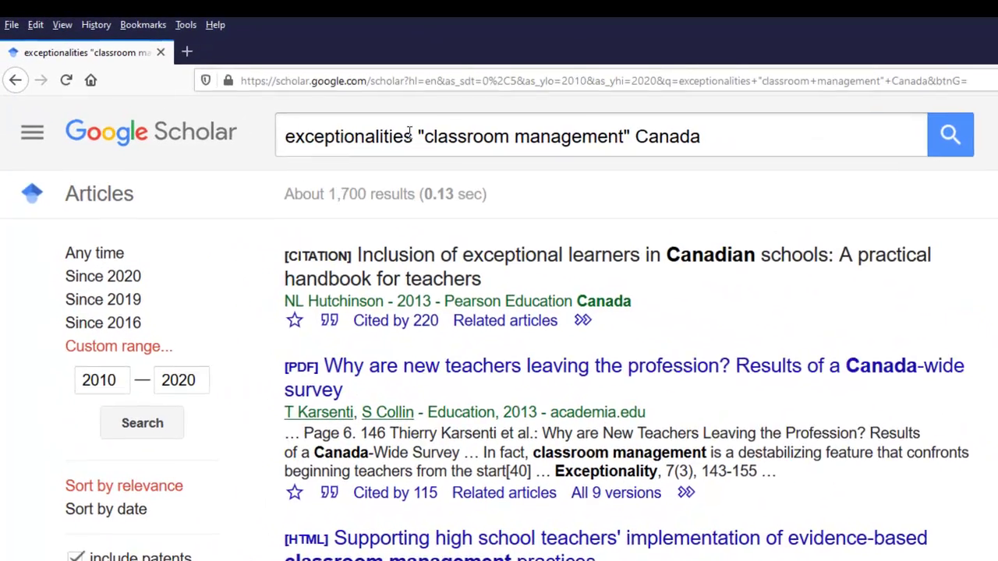
Replace exceptionalities with autism in the query and rerun the search.
{"action": "left_click_drag", "start_coordinate": [413, 136], "coordinate": [280, 143]}
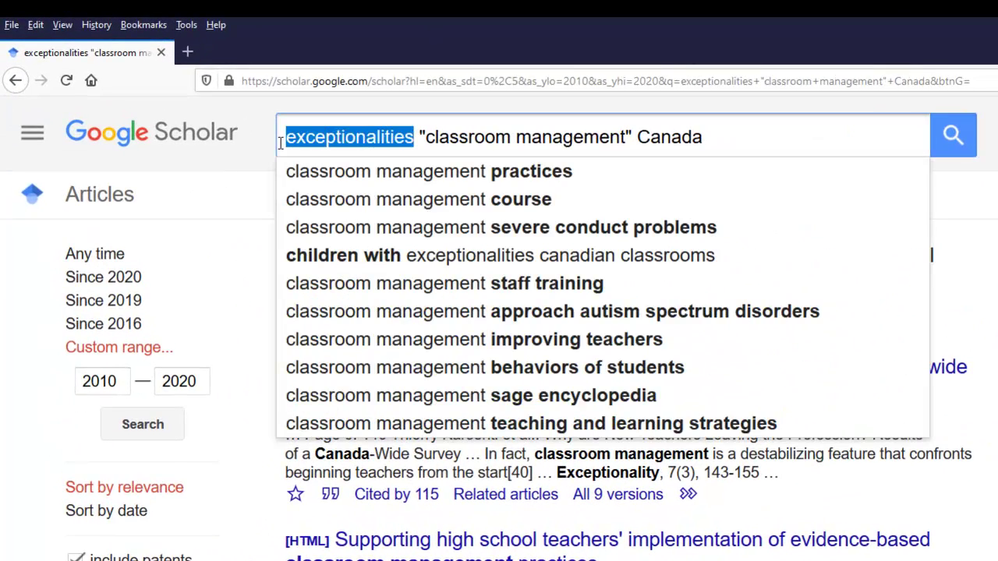
{"action": "type", "text": "autism"}
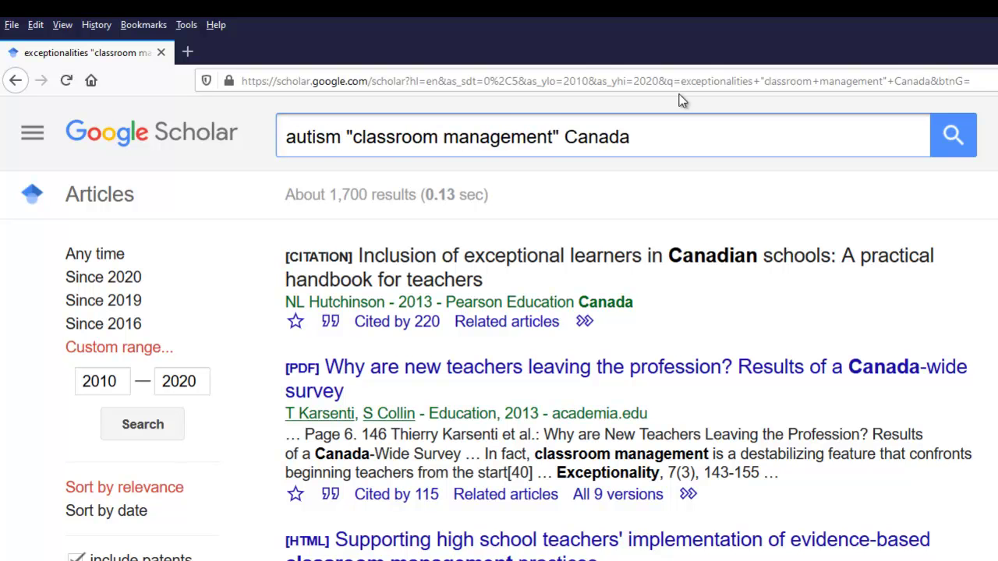
{"action": "left_click", "coordinate": [954, 144]}
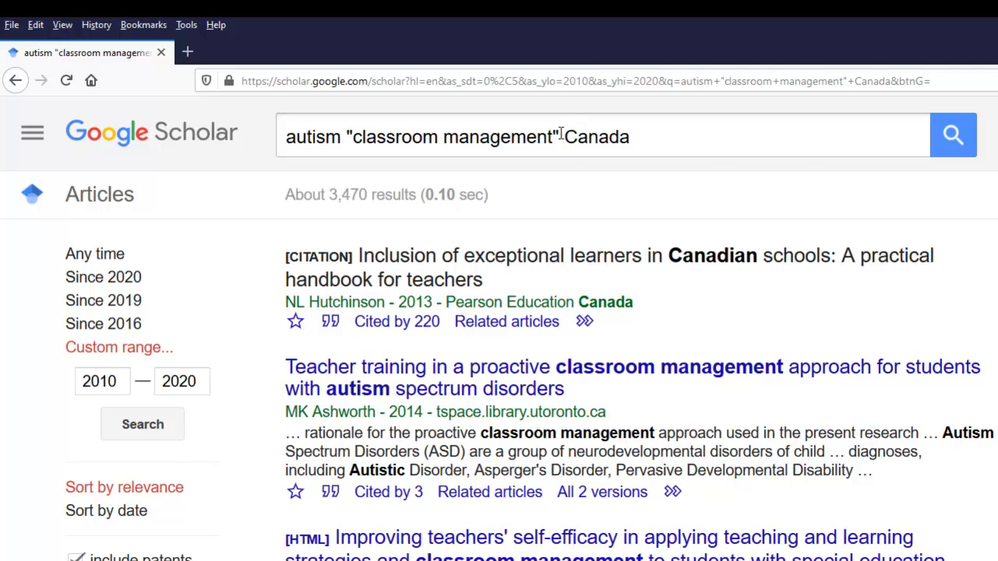
Replace the phrase "classroom management" with teaching strategies, without quotation marks, and rerun the search.
{"action": "left_click_drag", "start_coordinate": [560, 134], "coordinate": [348, 125]}
{"action": "type", "text": "teaching str"}
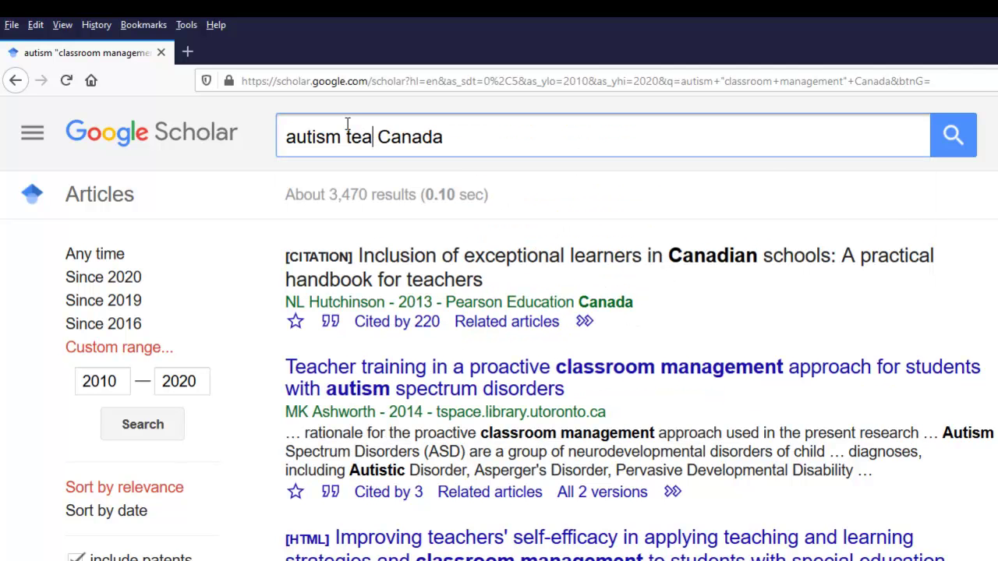
{"action": "type", "text": "ategies"}
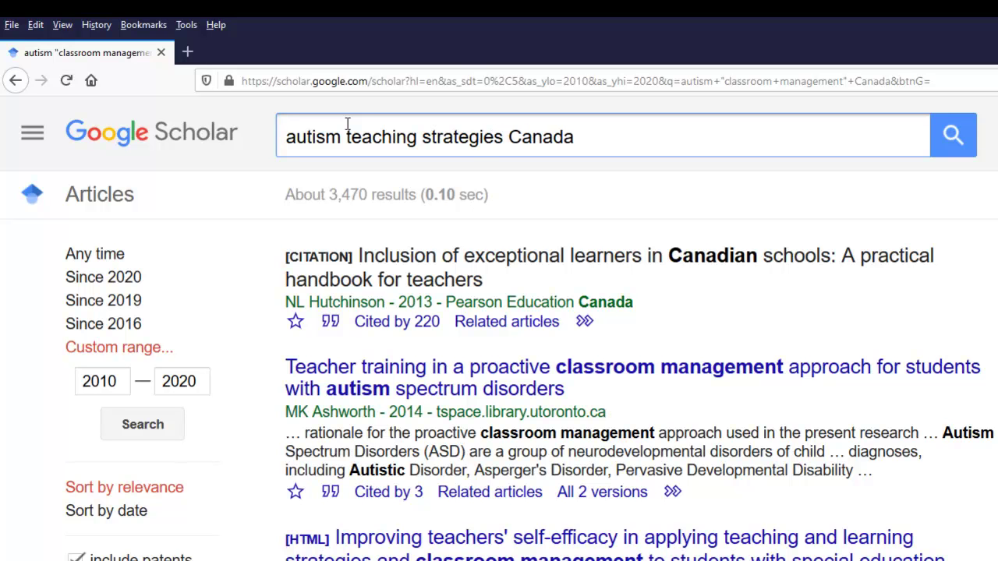
{"action": "key", "text": "Return"}
Enclose teaching strategies in quotation marks to make it an exact phrase and rerun the search.
{"action": "left_click", "coordinate": [348, 134]}
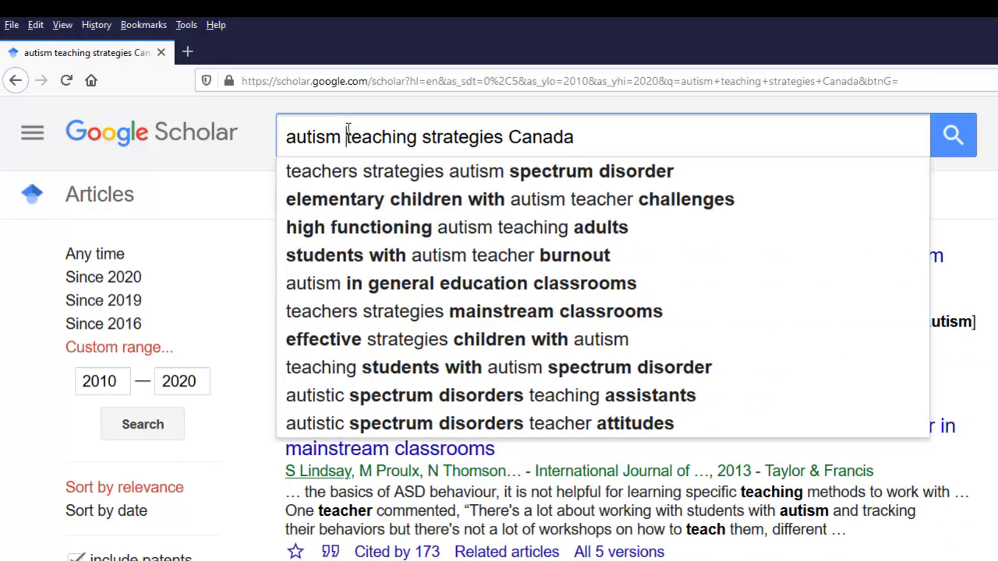
{"action": "type", "text": "\""}
{"action": "left_click", "coordinate": [508, 137]}
{"action": "type", "text": "\""}
{"action": "left_click", "coordinate": [959, 137]}
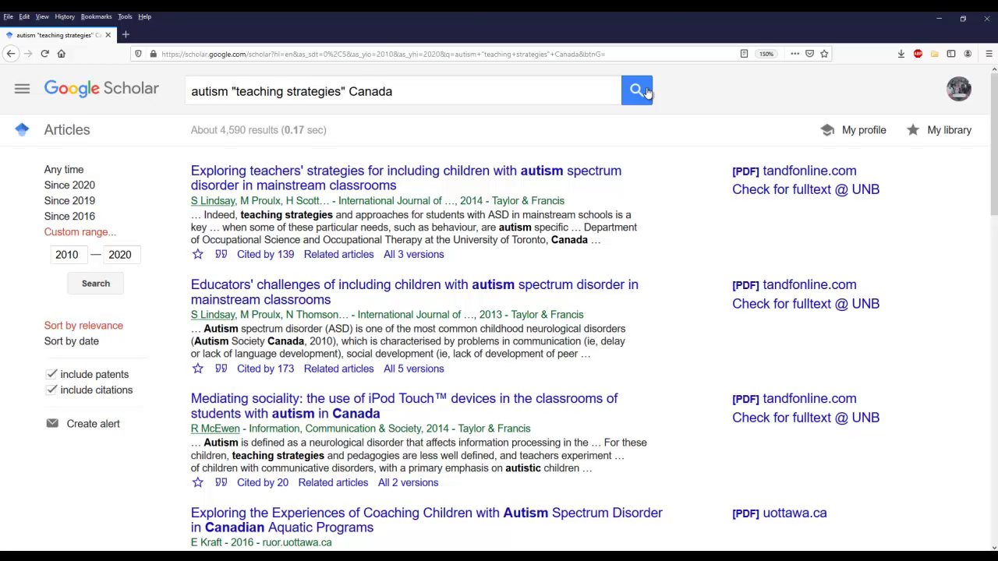
View the PDF and the publisher's page of the article on teachers' strategies for including children with autism, returning to the results.
{"action": "left_click", "coordinate": [807, 173]}
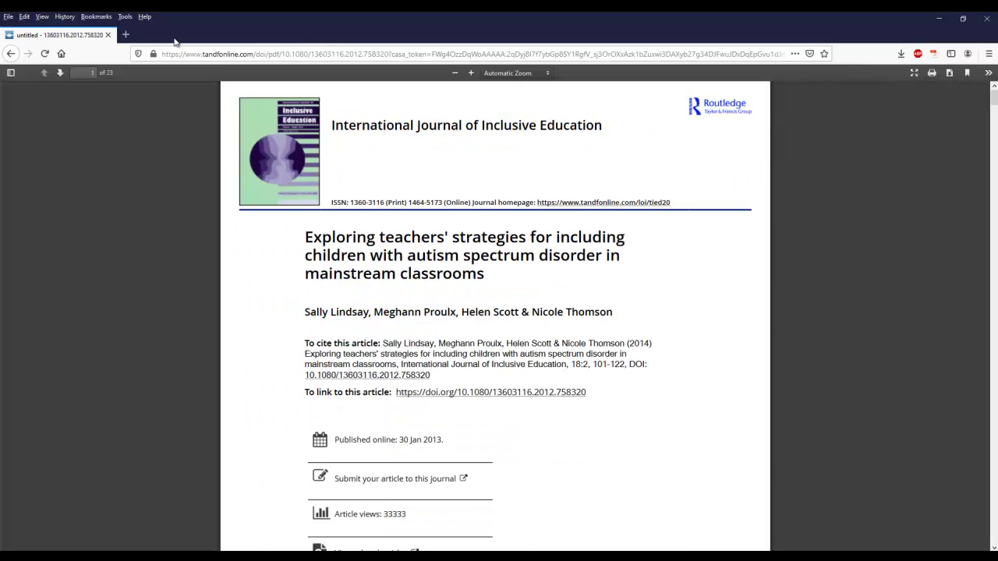
{"action": "key", "text": "alt+Left"}
{"action": "left_click", "coordinate": [339, 172]}
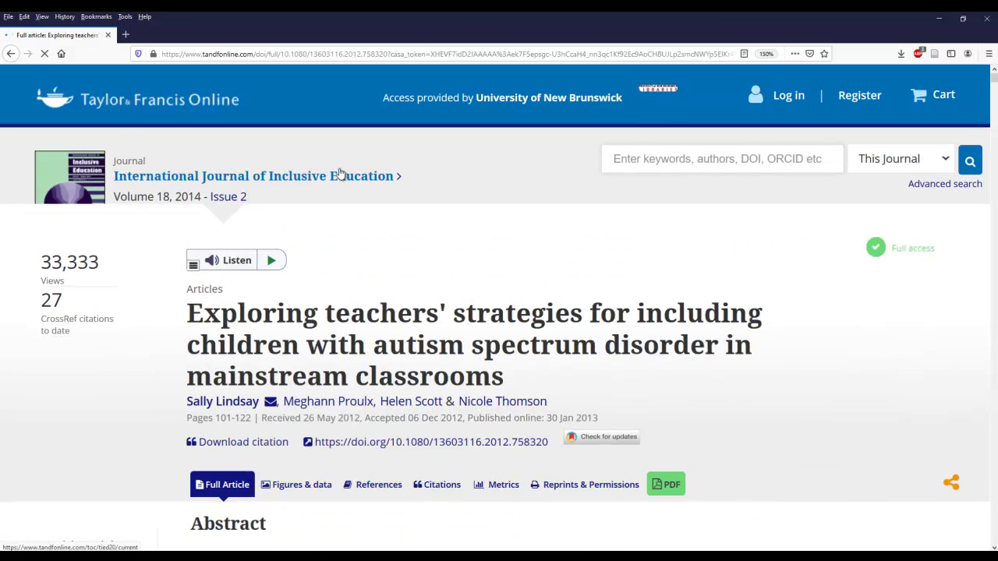
{"action": "left_click", "coordinate": [12, 54]}
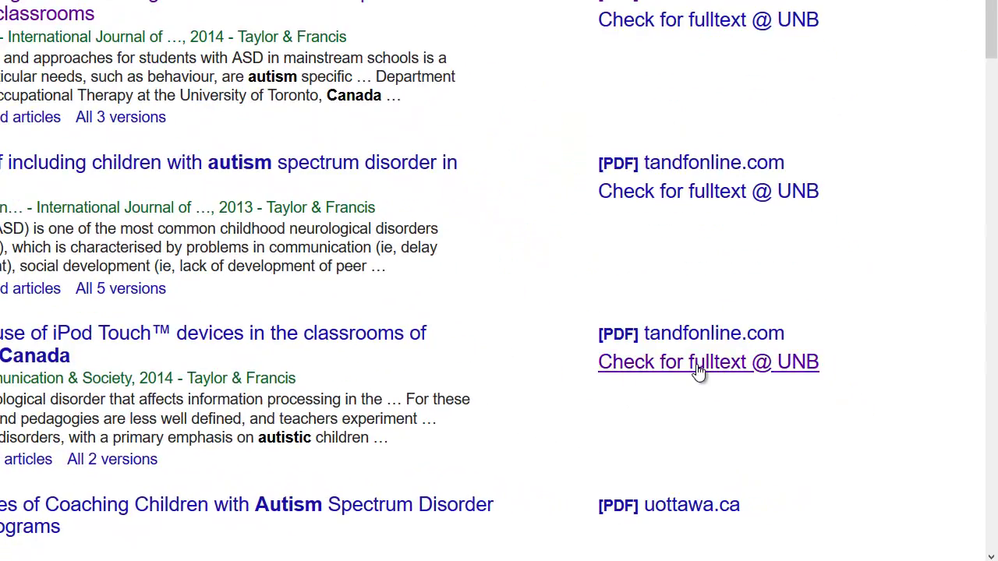
Check UNB's full-text availability for the iPod Touch article and open its Taylor and Francis full text.
{"action": "left_click", "coordinate": [698, 370]}
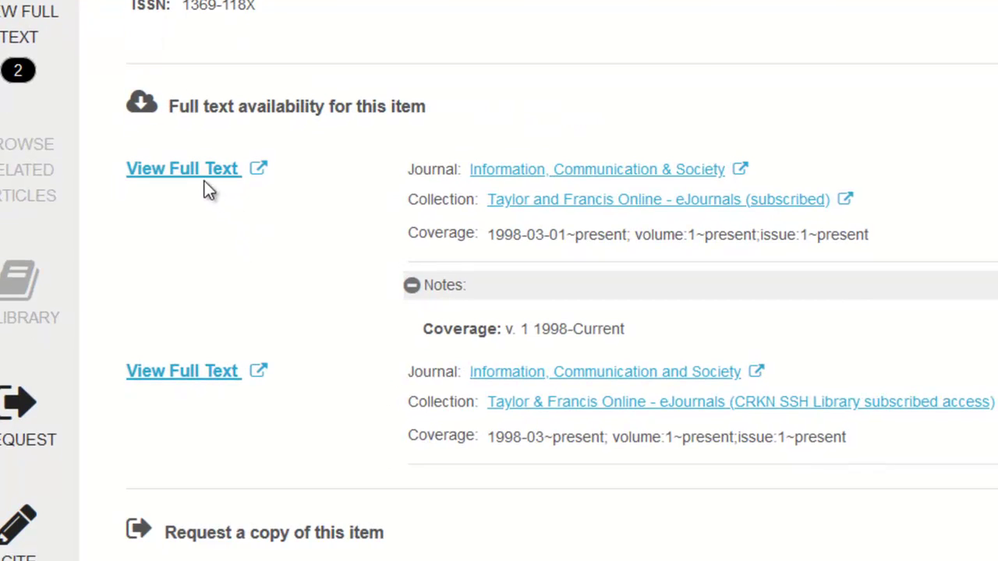
{"action": "left_click", "coordinate": [196, 183]}
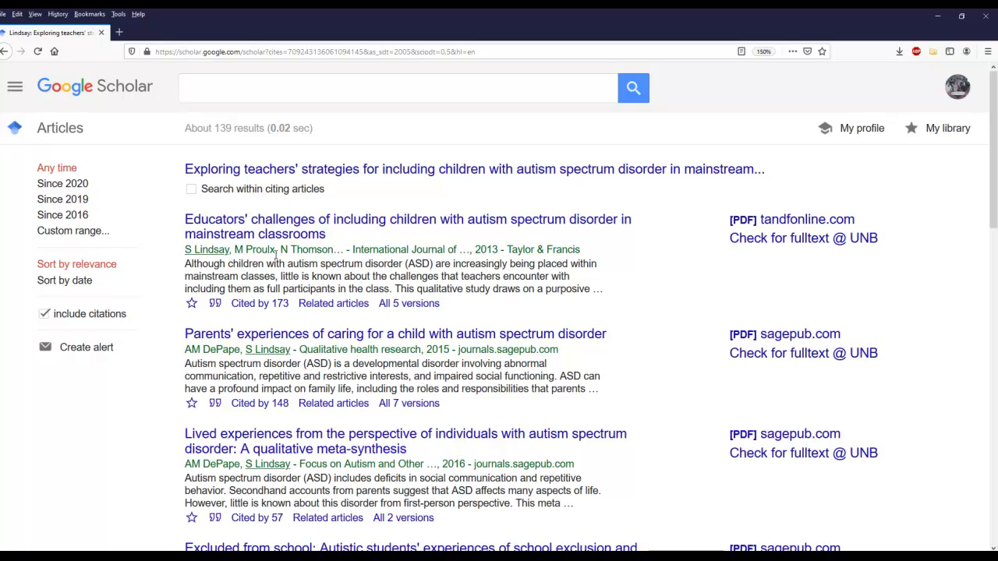
Limit the articles citing "Exploring teachers' strategies" to those since 2016 and search within them for elementary school.
{"action": "left_click", "coordinate": [71, 221]}
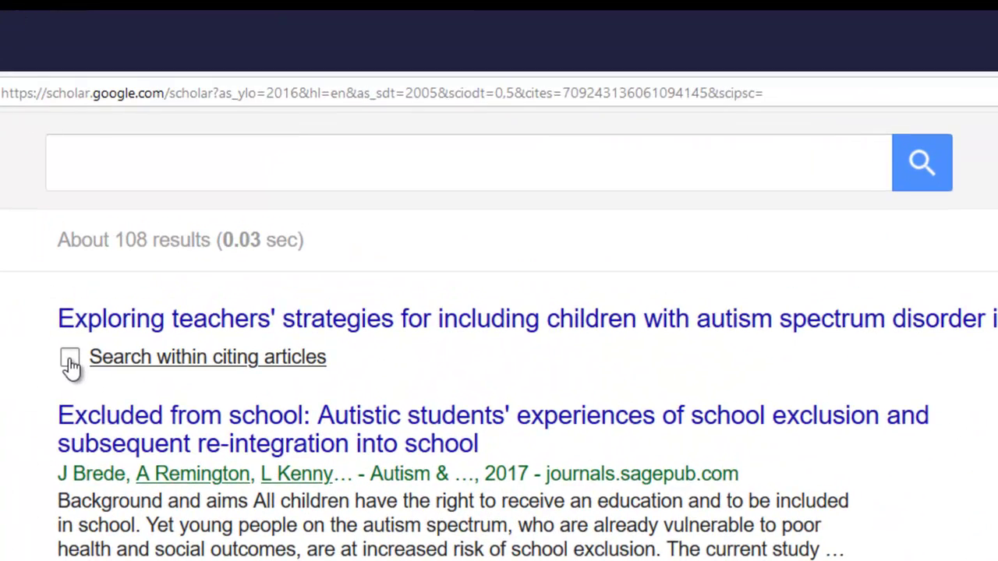
{"action": "left_click", "coordinate": [70, 361]}
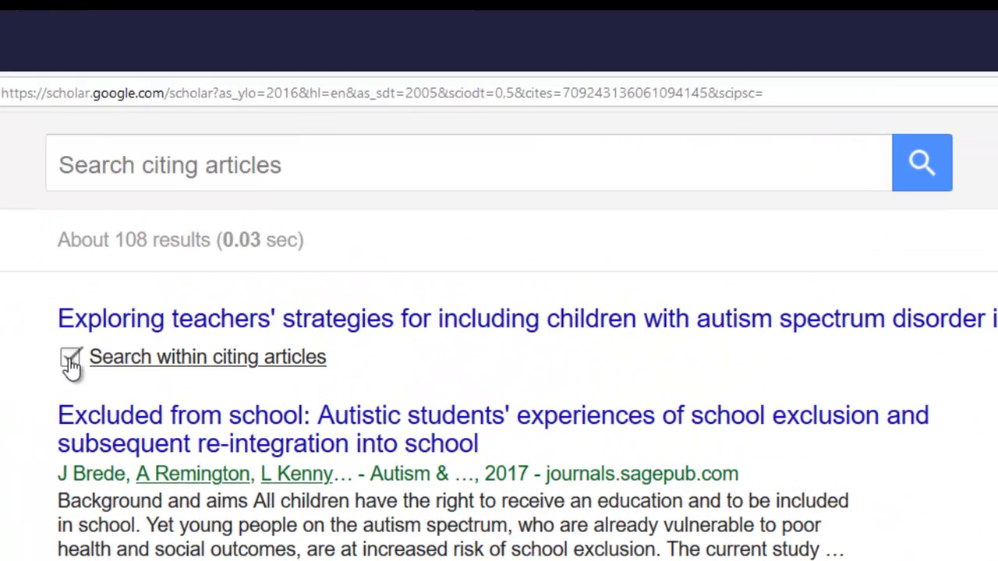
{"action": "left_click", "coordinate": [270, 165]}
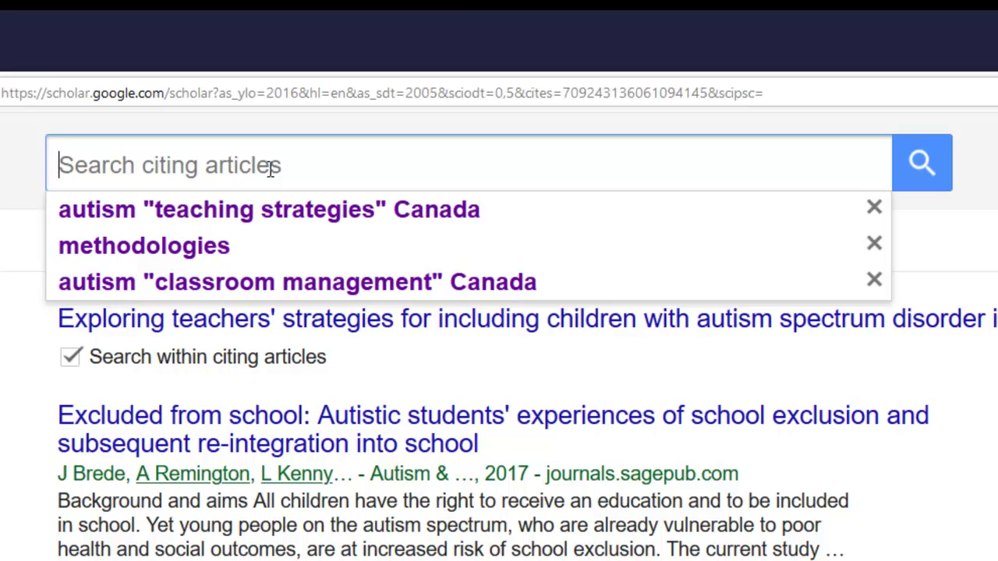
{"action": "type", "text": "elementary"}
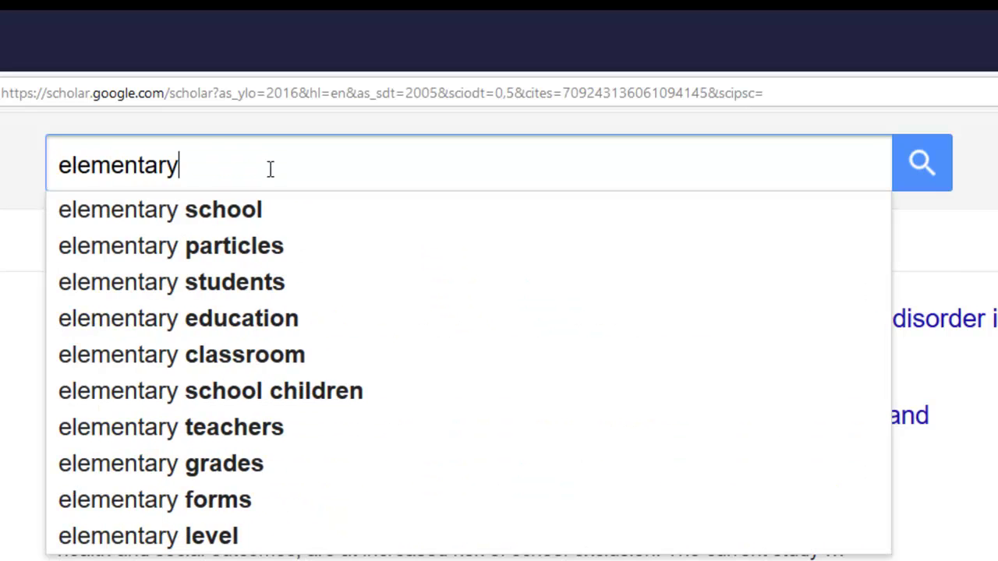
{"action": "type", "text": " school"}
{"action": "key", "text": "Return"}
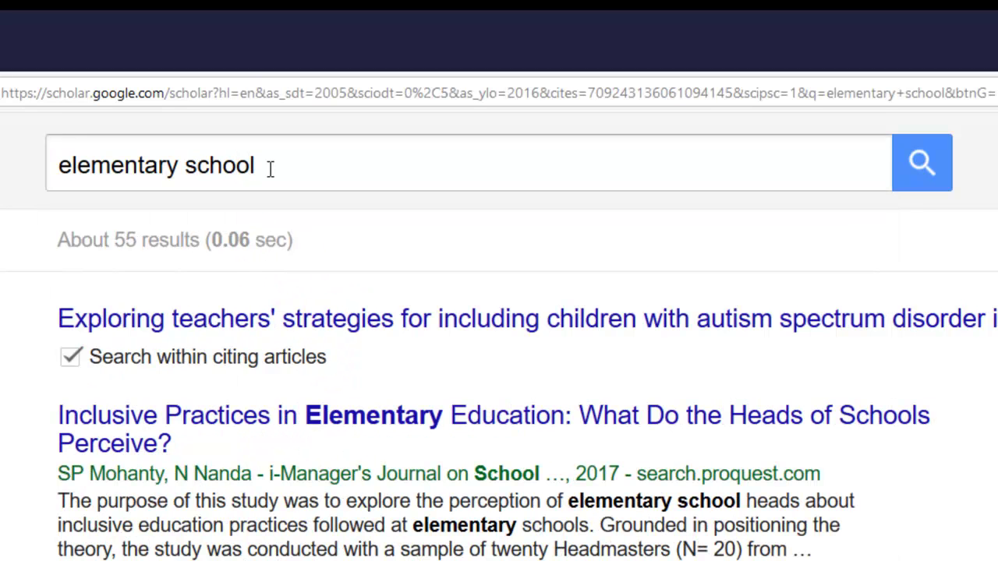
Change elementary to primary in the query and search the citing articles for primary school.
{"action": "left_click_drag", "start_coordinate": [179, 165], "coordinate": [64, 166]}
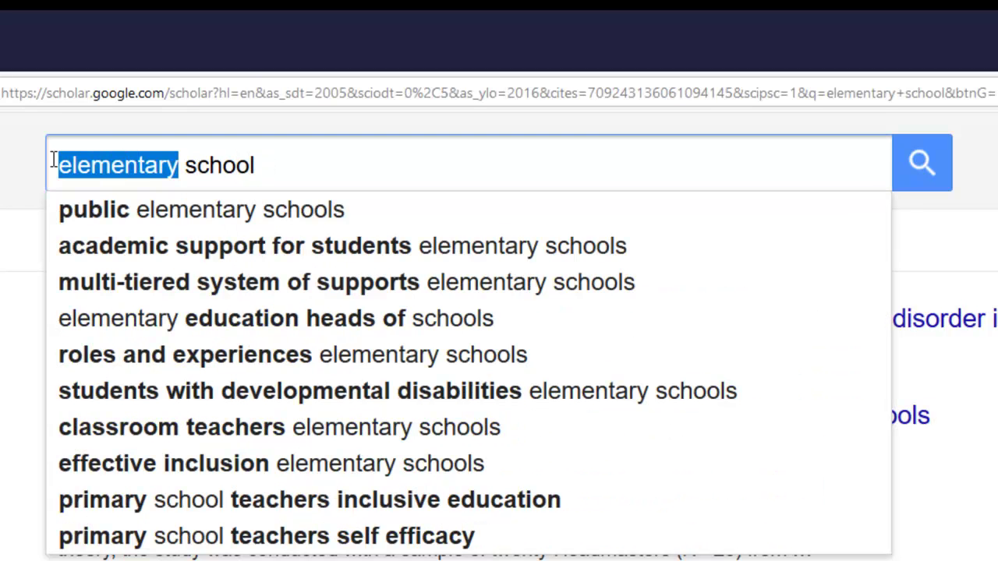
{"action": "type", "text": "primary"}
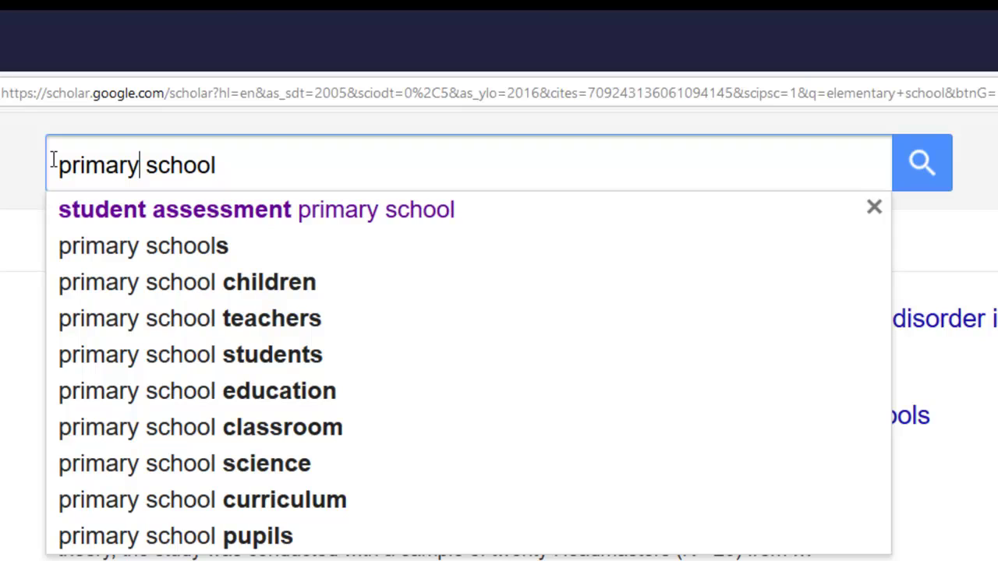
{"action": "key", "text": "Return"}
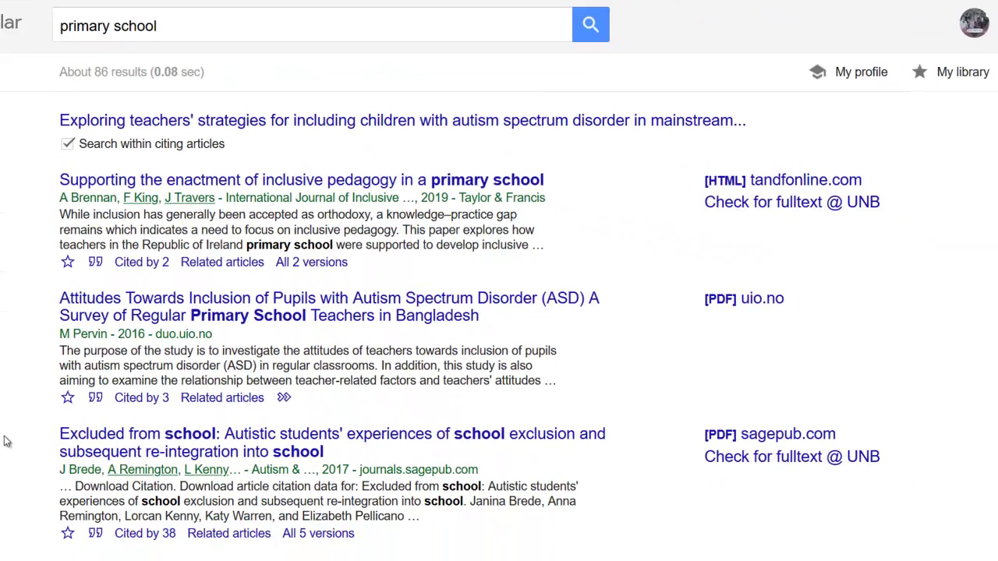
Open the articles citing "Excluded from school" and view the citation options of the first one.
{"action": "left_click", "coordinate": [137, 536]}
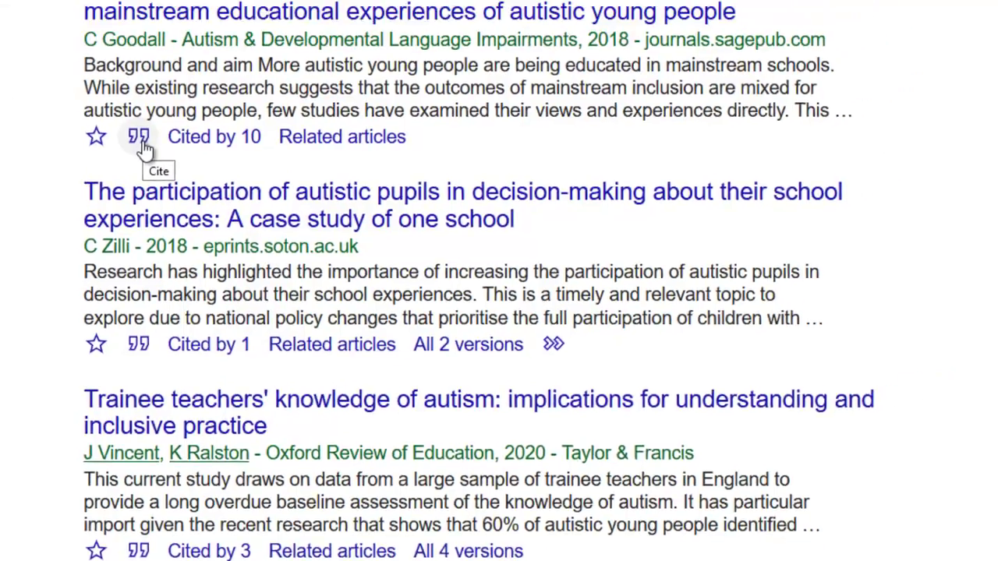
{"action": "left_click", "coordinate": [161, 103]}
{"action": "left_click", "coordinate": [185, 23]}
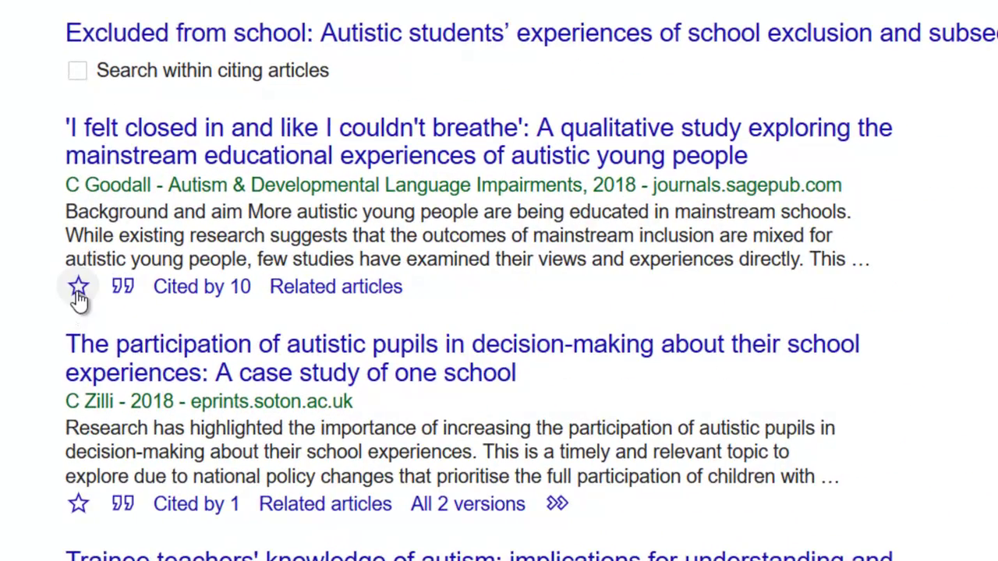
Save the first two citing articles, on mainstream educational experiences and pupil decision-making, and open the library of saved articles.
{"action": "left_click", "coordinate": [79, 290]}
{"action": "left_click", "coordinate": [78, 505]}
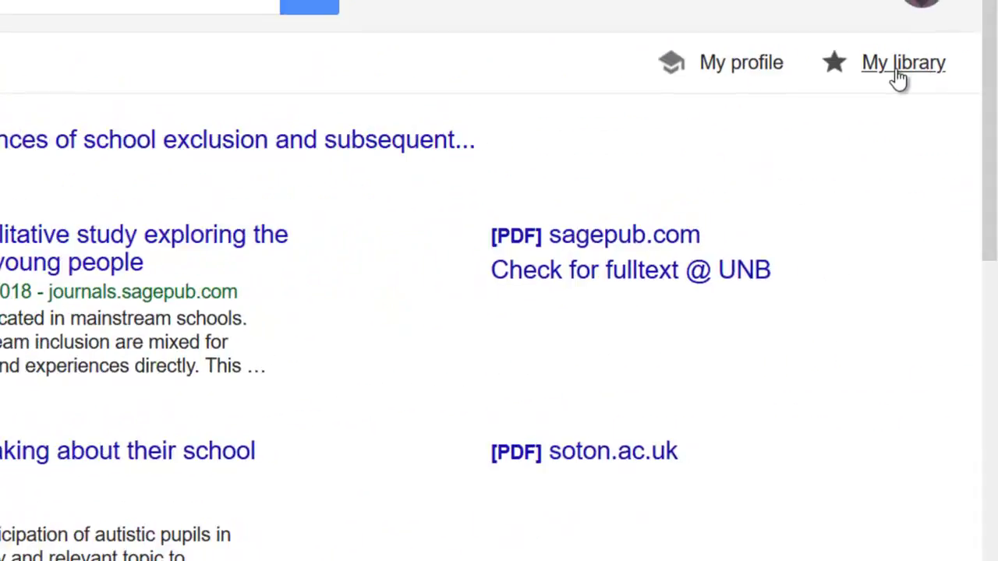
{"action": "left_click", "coordinate": [896, 70]}
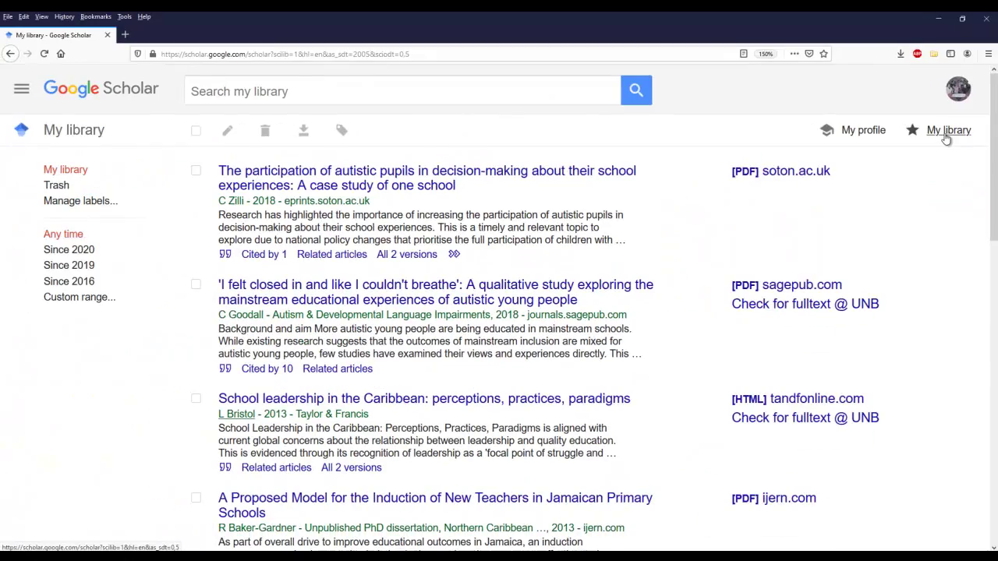